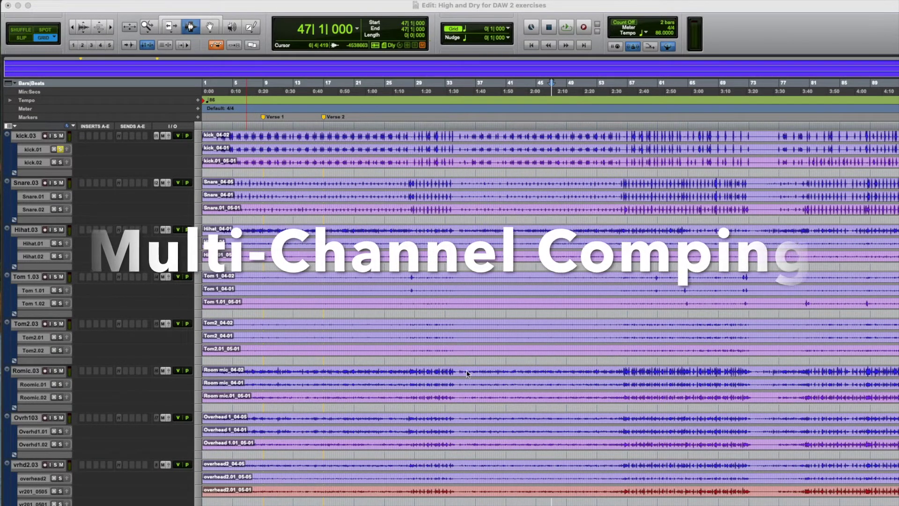
Step: Audition the playback around the start of Verse 1 and place the edit cursor at bar 9 on the kick track
click(264, 126)
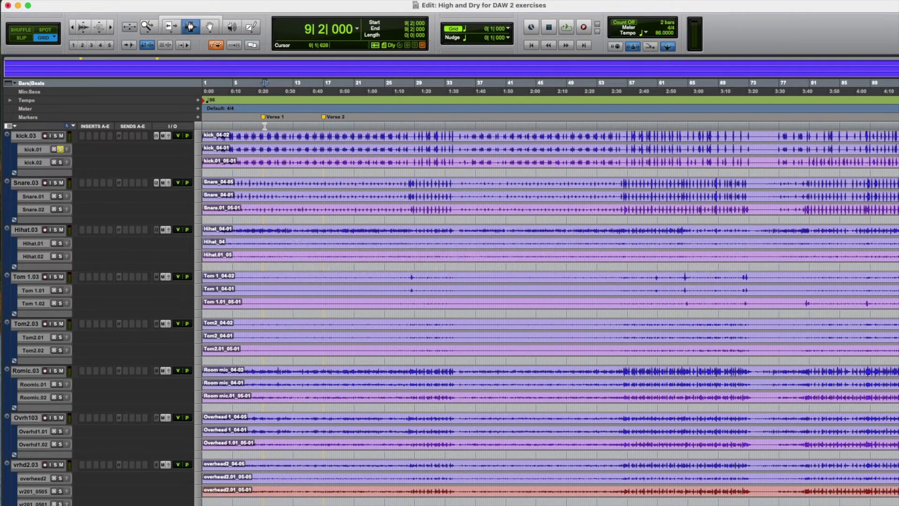
key(space)
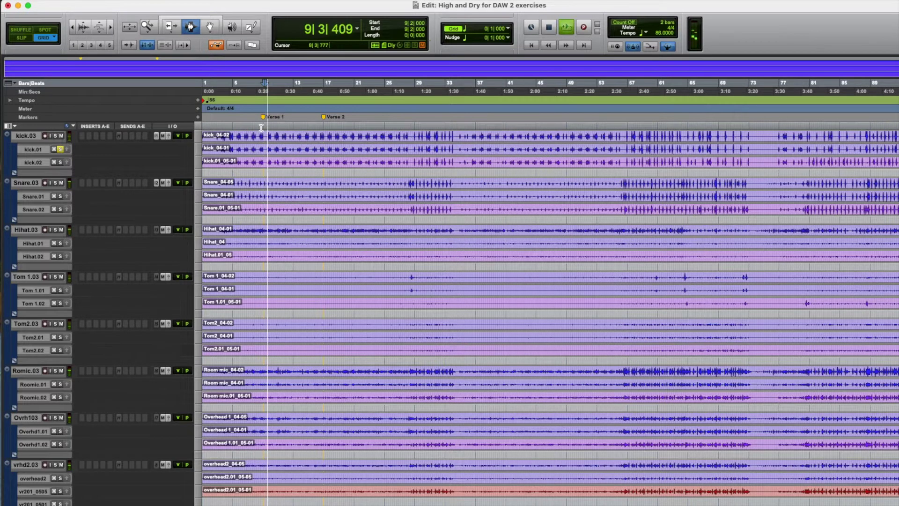
key(space)
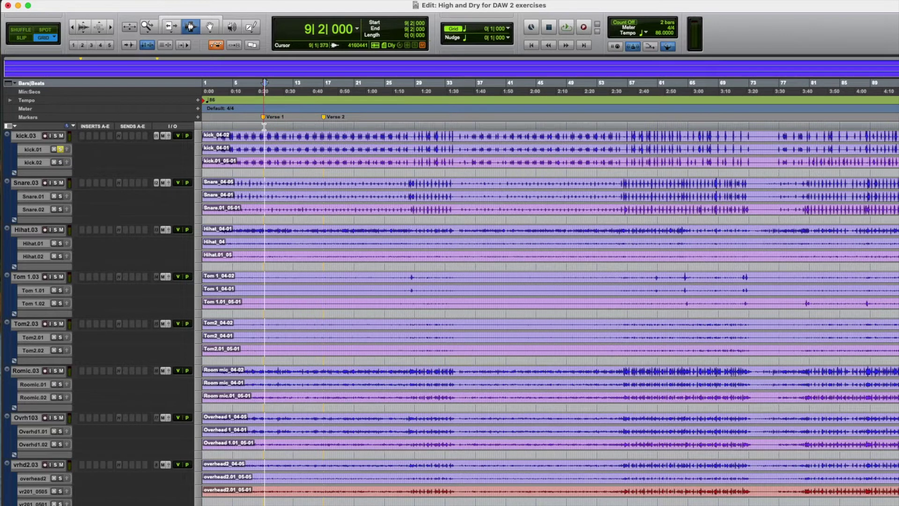
drag(265, 136, 324, 137)
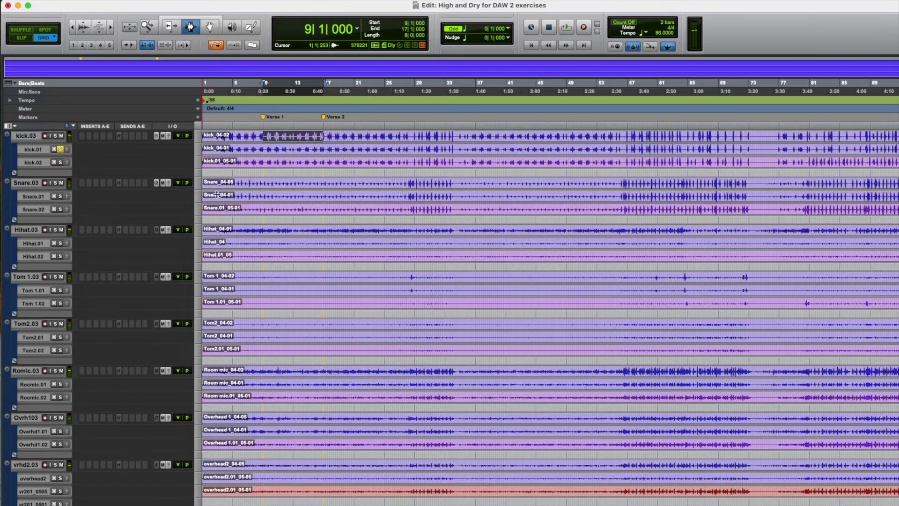
click(264, 136)
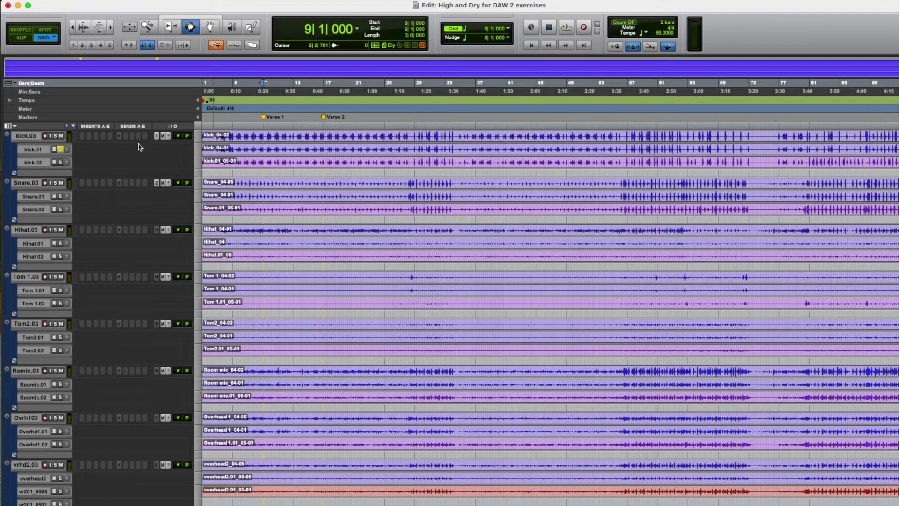
Step: Select the eight drum tracks from kick.03 to the second overhead and set the kick track's height to medium
double_click(26, 136)
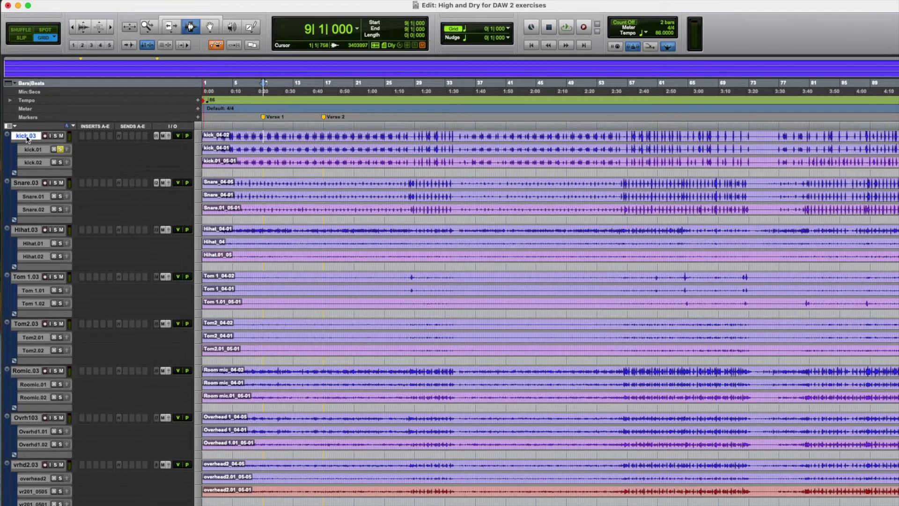
shift+click(31, 465)
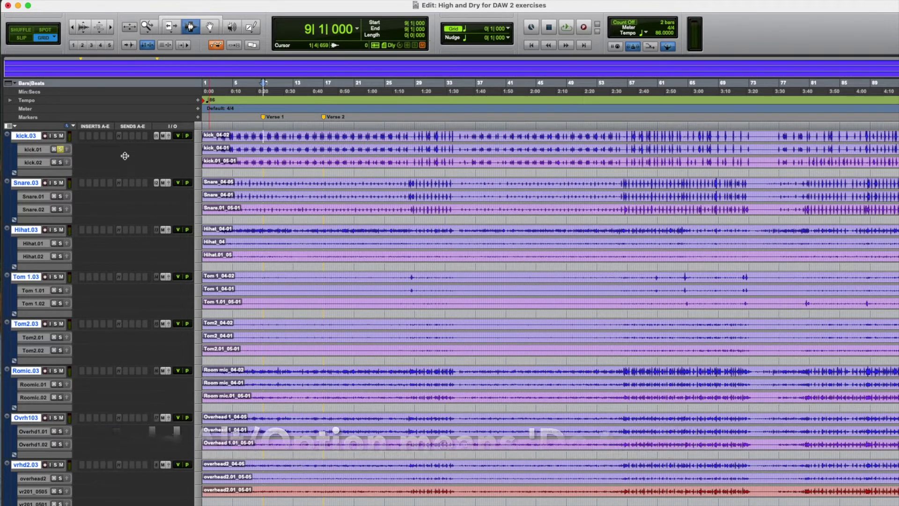
click(200, 138)
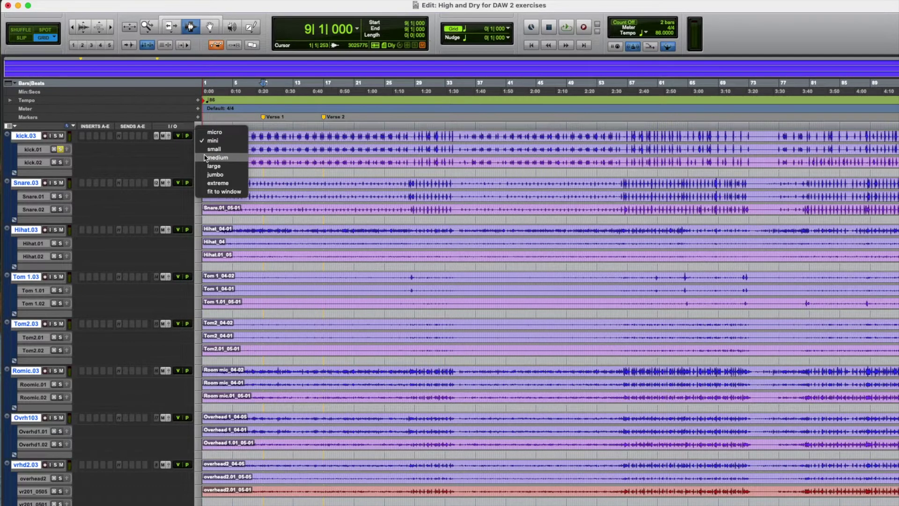
click(213, 158)
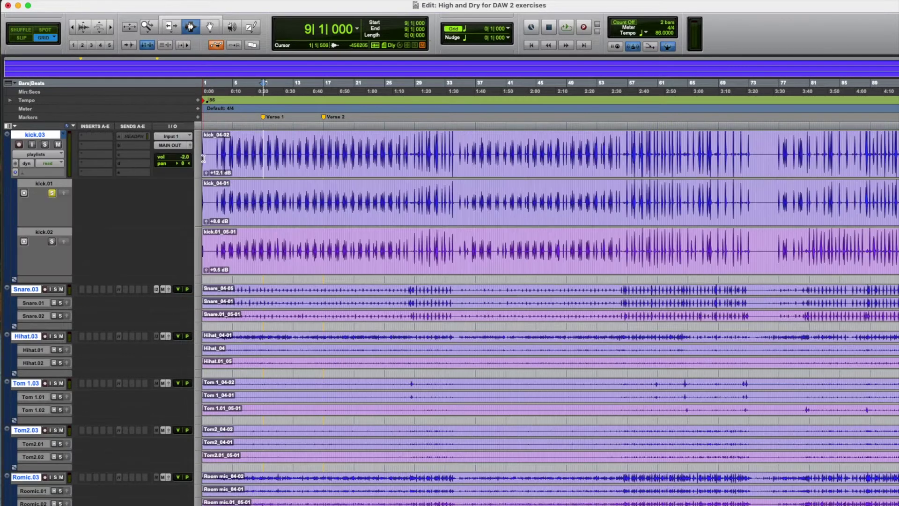
Step: Create a new empty main playlist on all the selected drum tracks at once
click(64, 135)
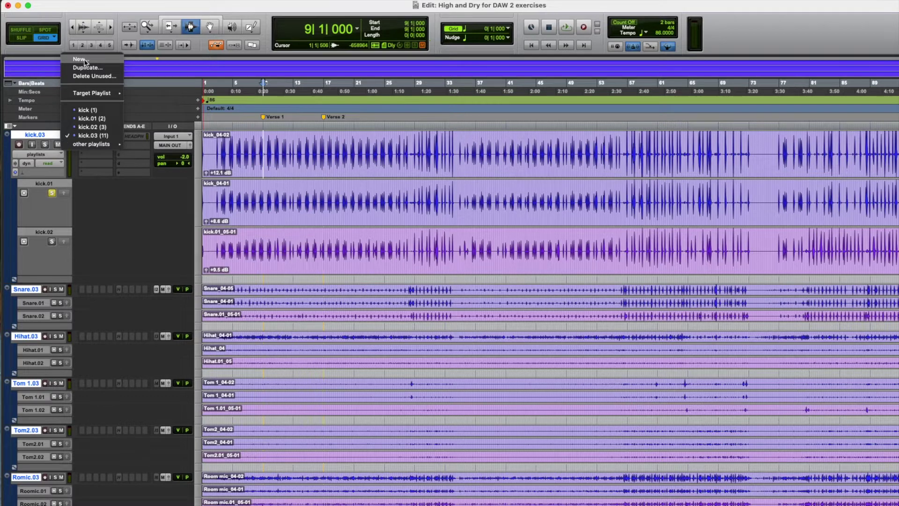
click(140, 234)
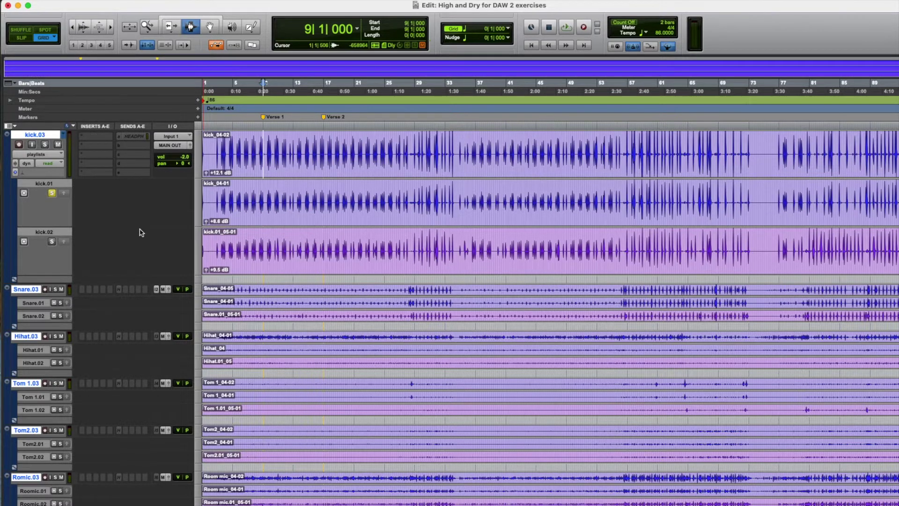
click(64, 136)
click(83, 57)
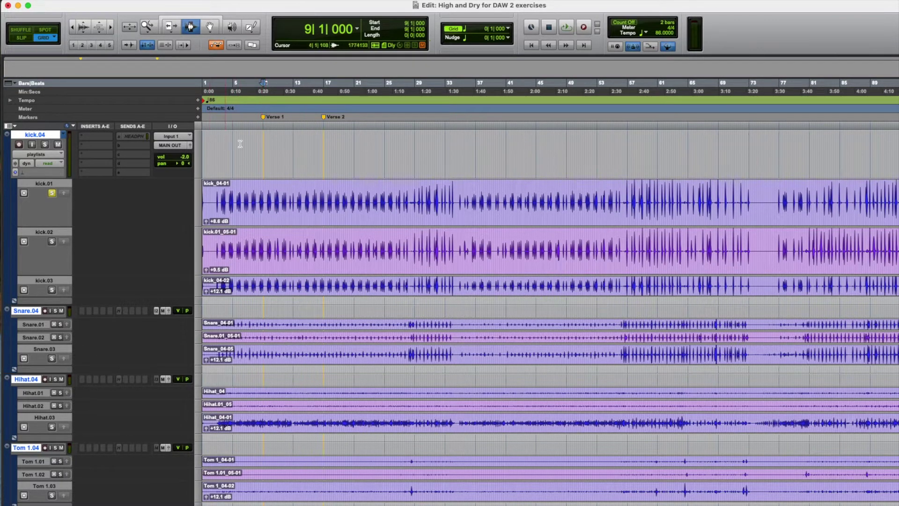
Step: Play from bar 9 with the kick.01 playlist soloed, and again with its solo turned off
key(space)
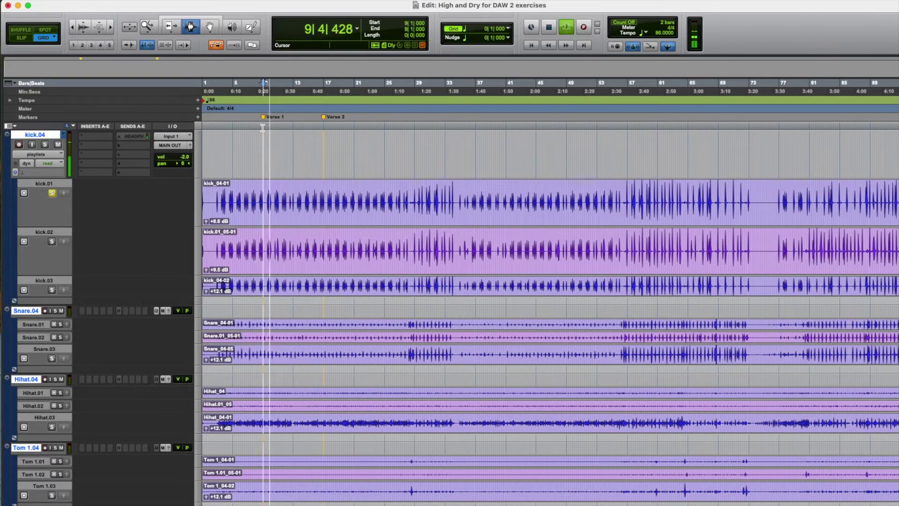
key(space)
key(space)
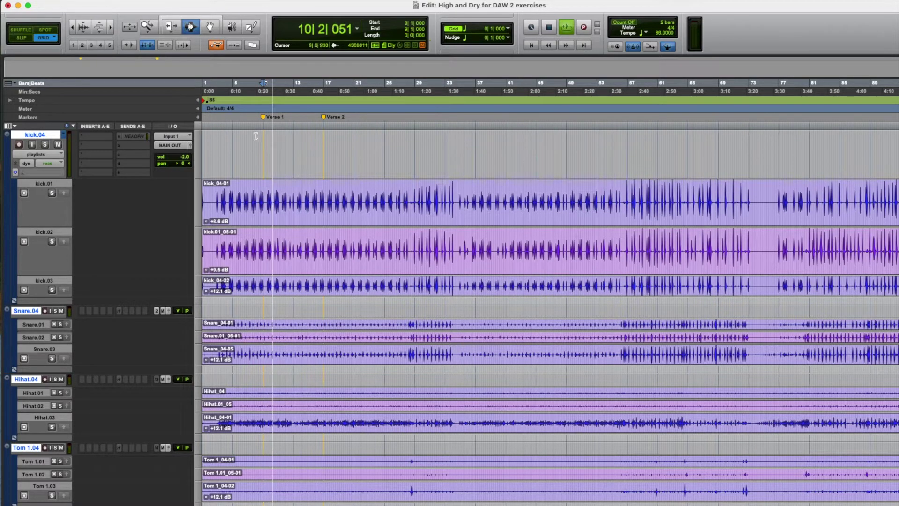
key(space)
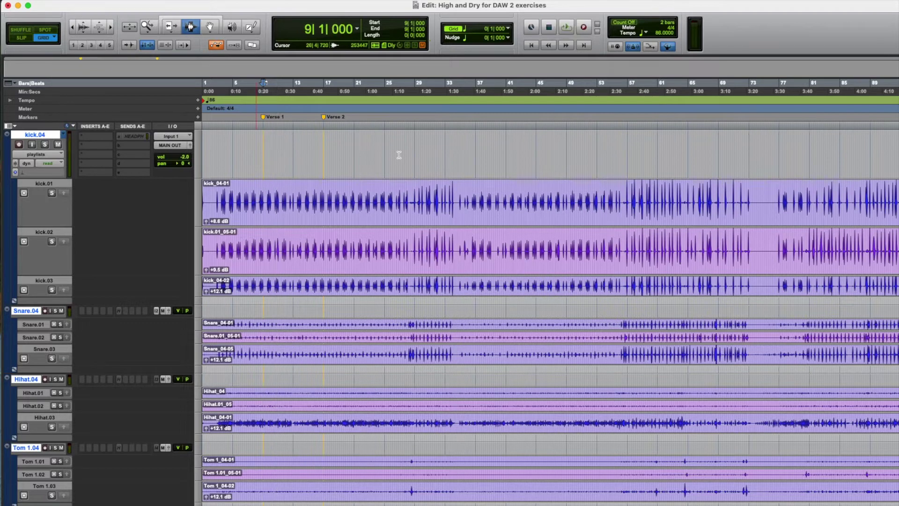
Step: Set the height of the drum tracks to fit to window
click(199, 149)
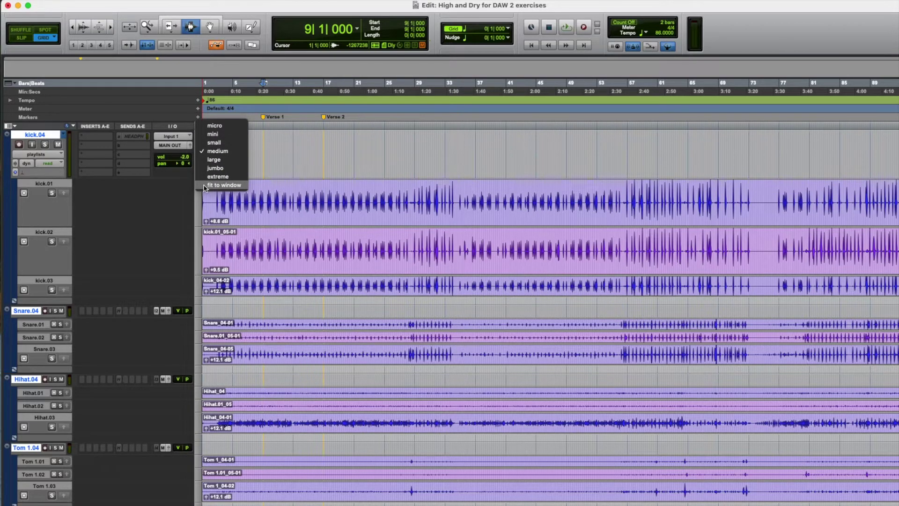
click(224, 185)
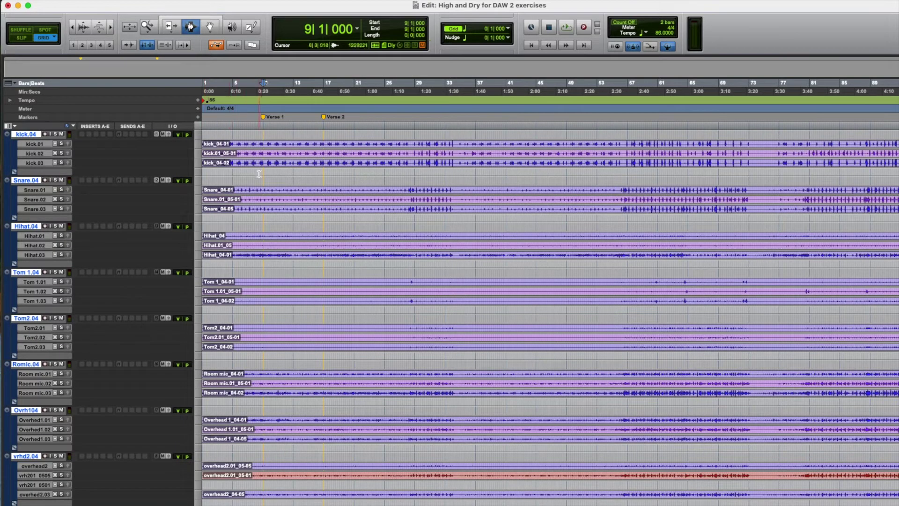
Step: Audition the kick.01 and Snare.01 playlists soloed together from bar 9, and clear their solos
click(60, 144)
key(space)
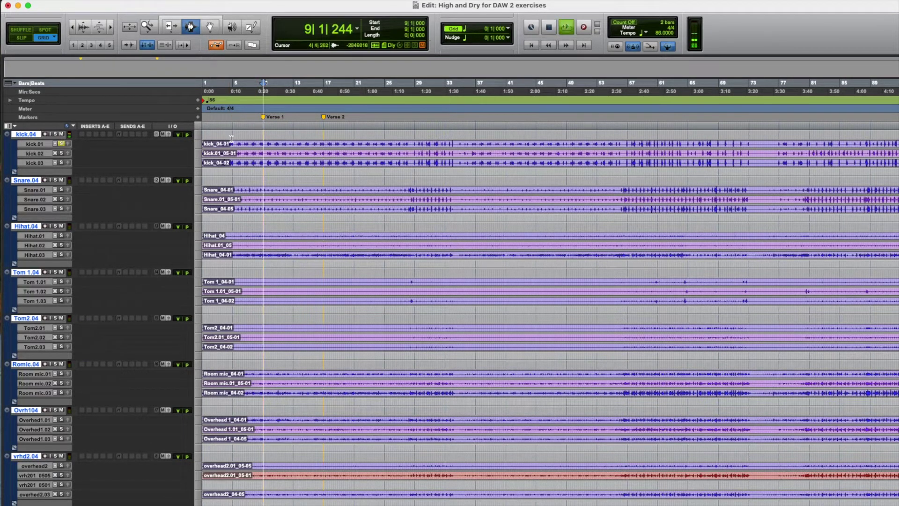
click(61, 190)
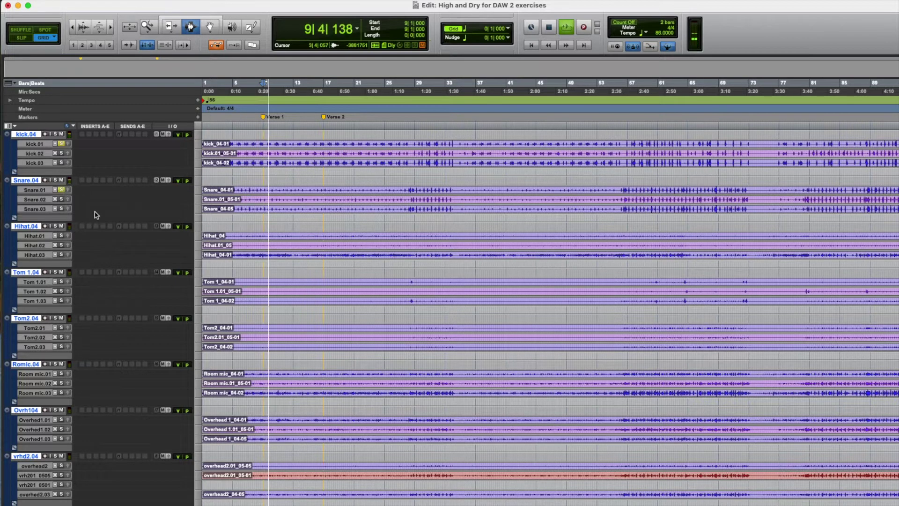
key(space)
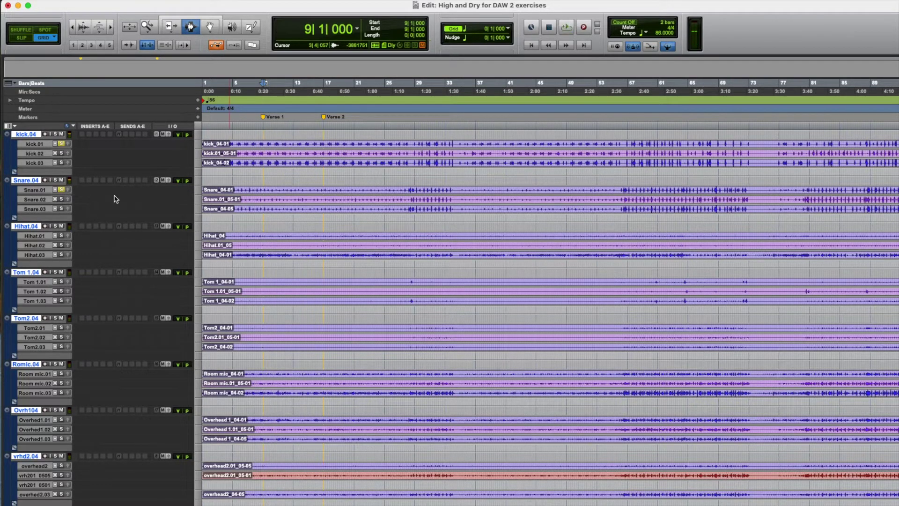
click(62, 144)
Step: Group the eight selected drum tracks as a Mix/Edit group named Drums with ID d
key(super+alt+ctrl+l)
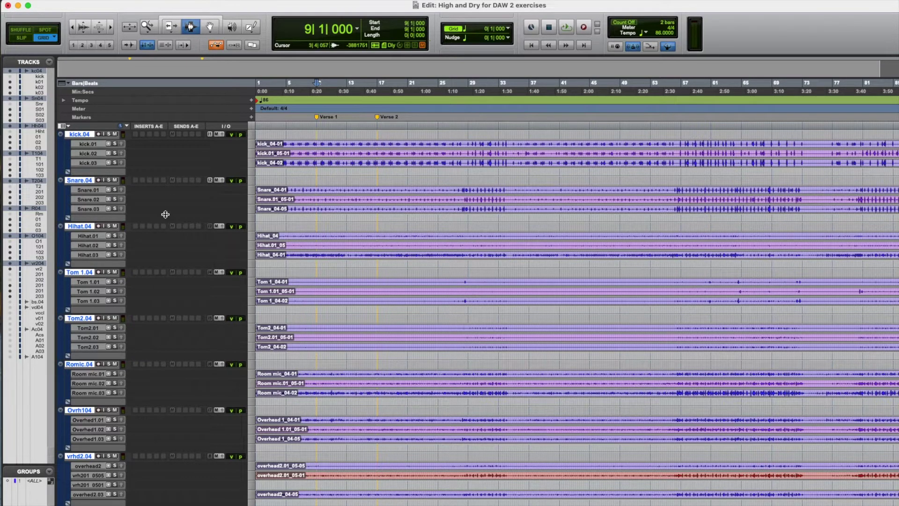
key(super+g)
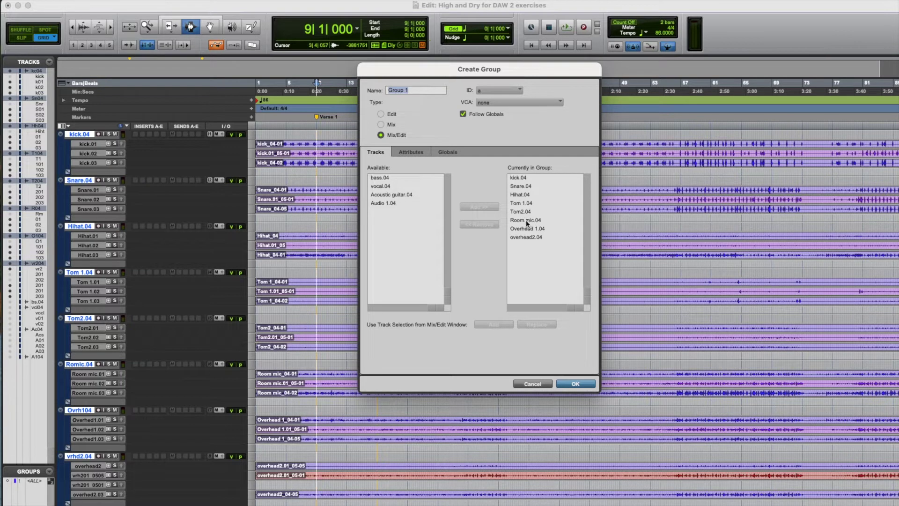
click(487, 90)
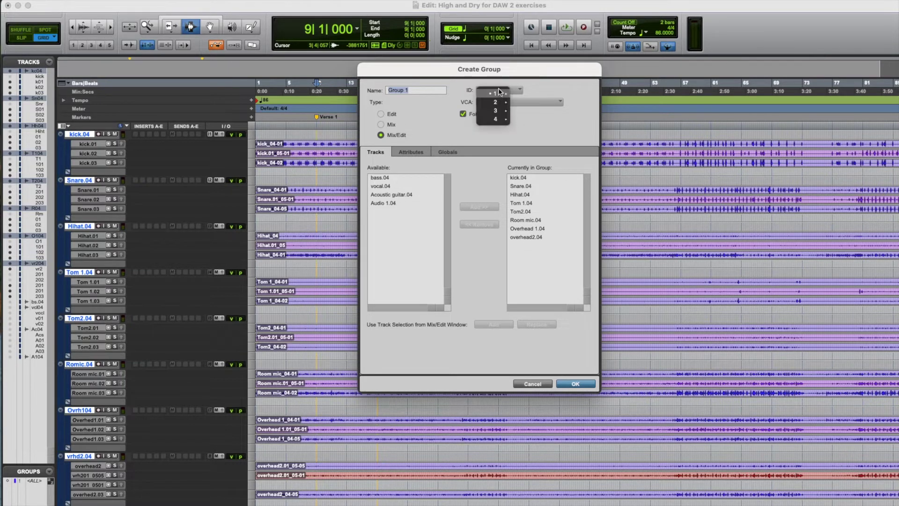
mouse_move(506, 95)
click(522, 119)
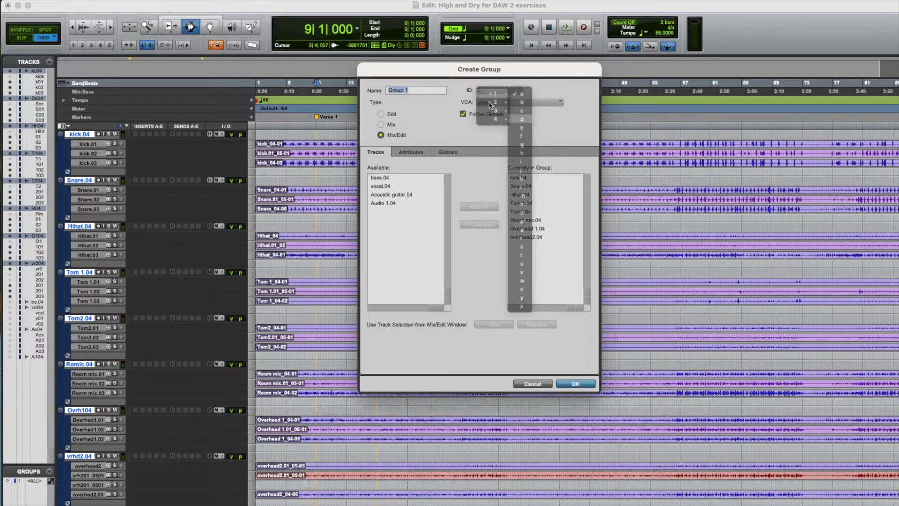
text(Drums)
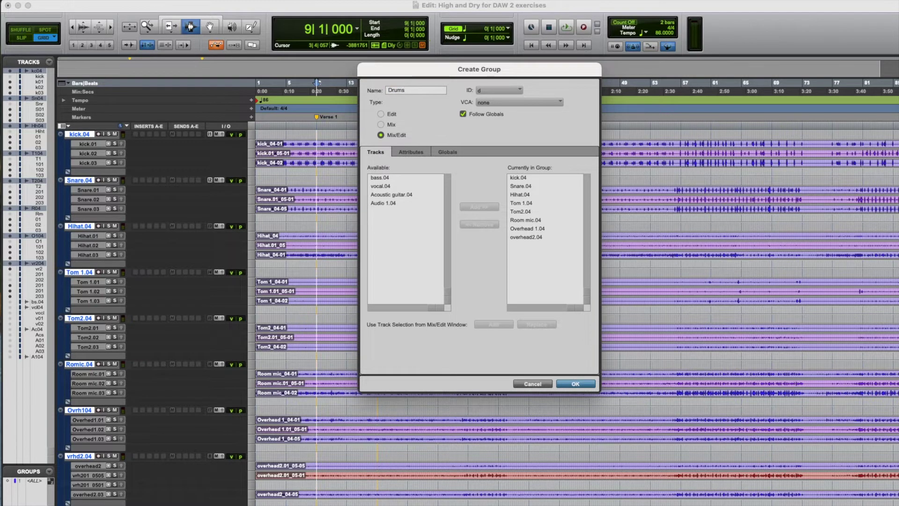
key(Return)
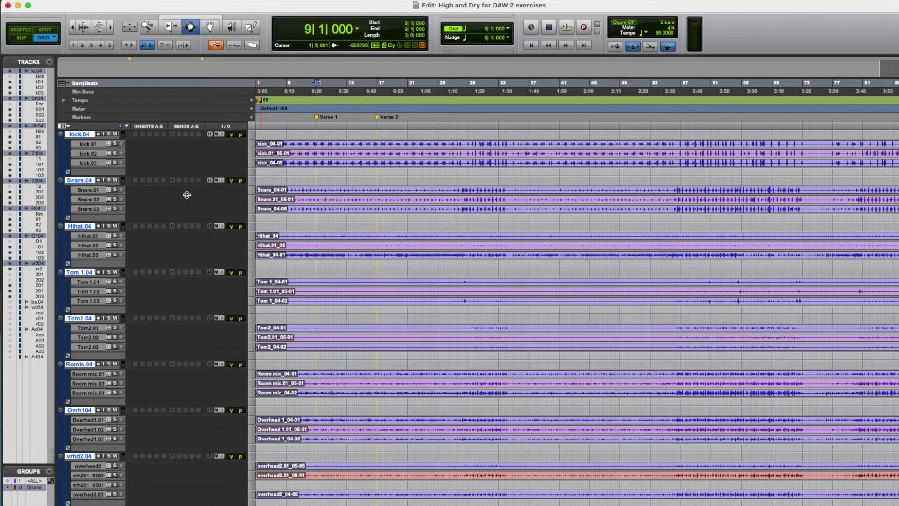
Step: Solo the main playlists of the whole drum group and play them from bar 9
click(109, 134)
key(space)
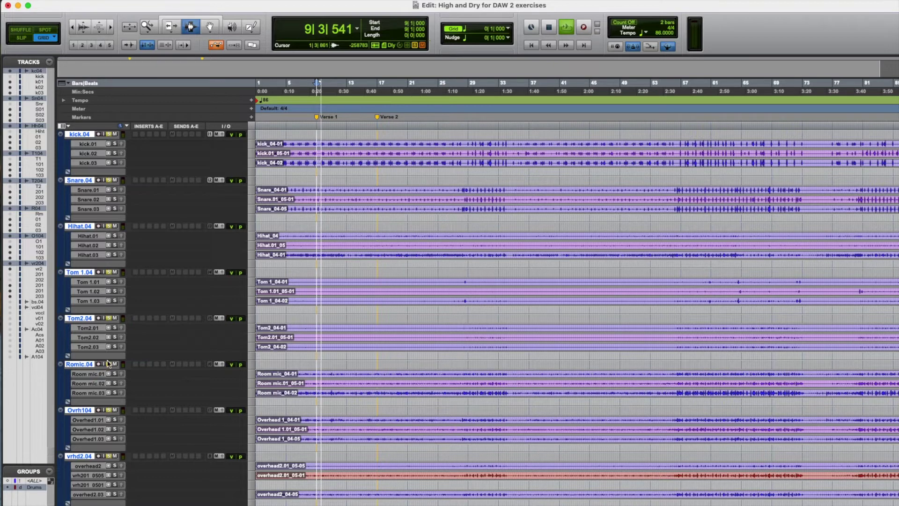
key(space)
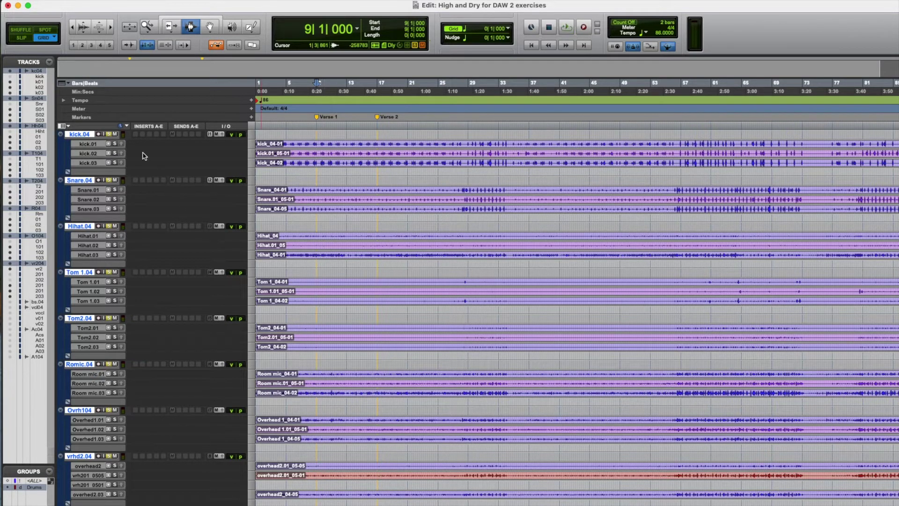
Step: Solo the .01 playlists across the drum group, unsolo the main playlists, and play from bar 9
click(114, 144)
click(110, 136)
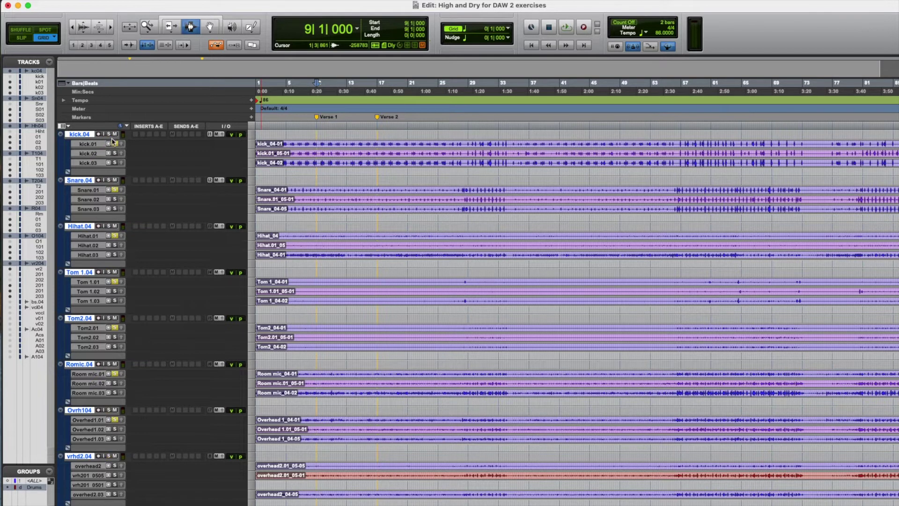
key(space)
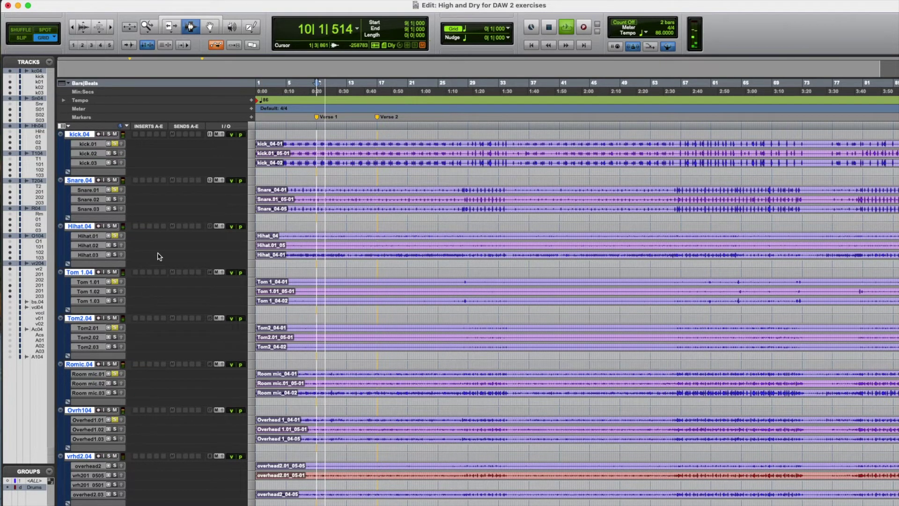
Step: Switch the group's solo to the kick.03 playlist row and audition that take from bar 9
click(115, 163)
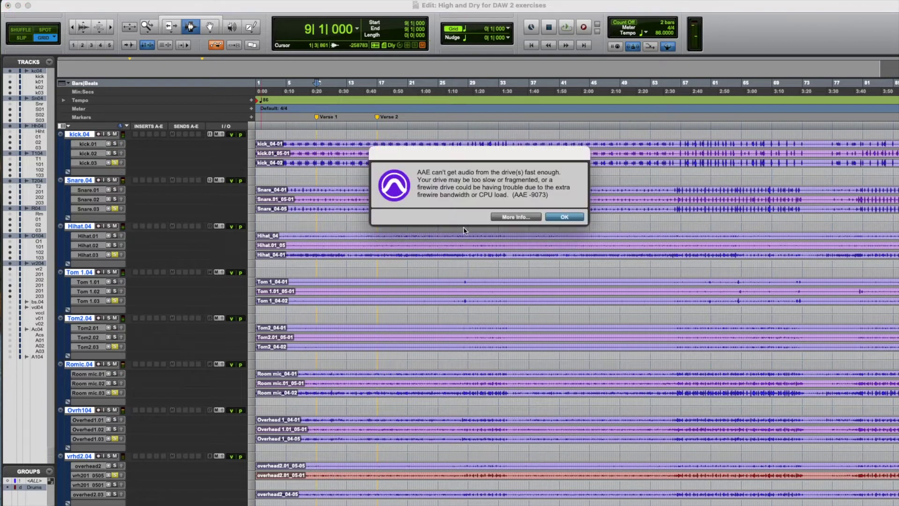
click(566, 217)
key(space)
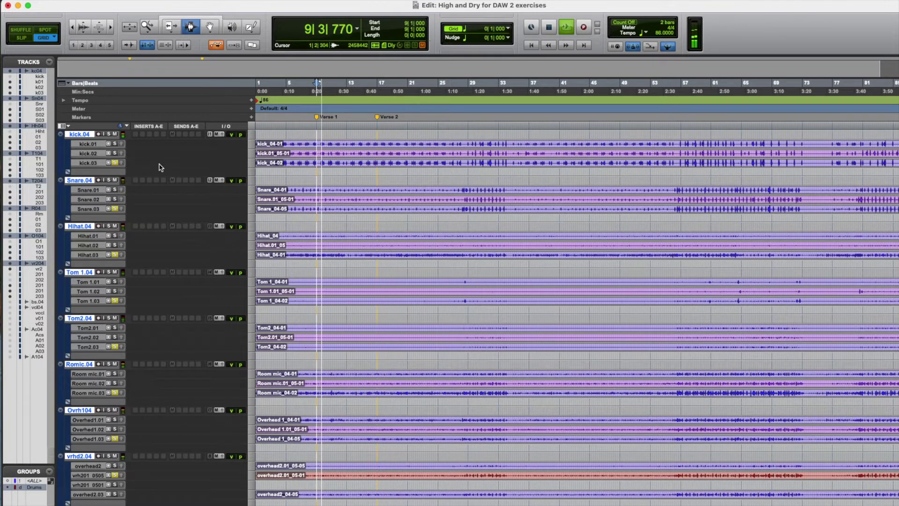
key(space)
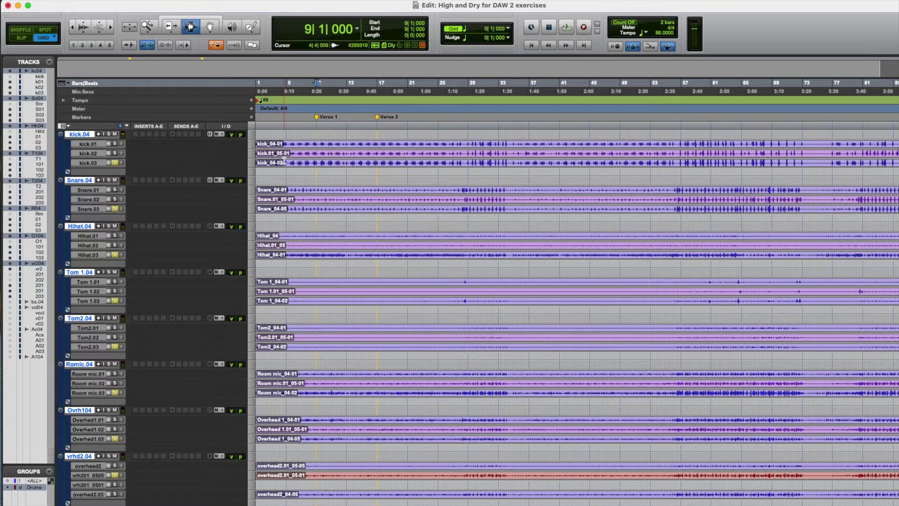
Step: Solo the .02 playlists across the drum group, and copy bars 9 to 17 of the .03 playlists to the main playlists
click(115, 153)
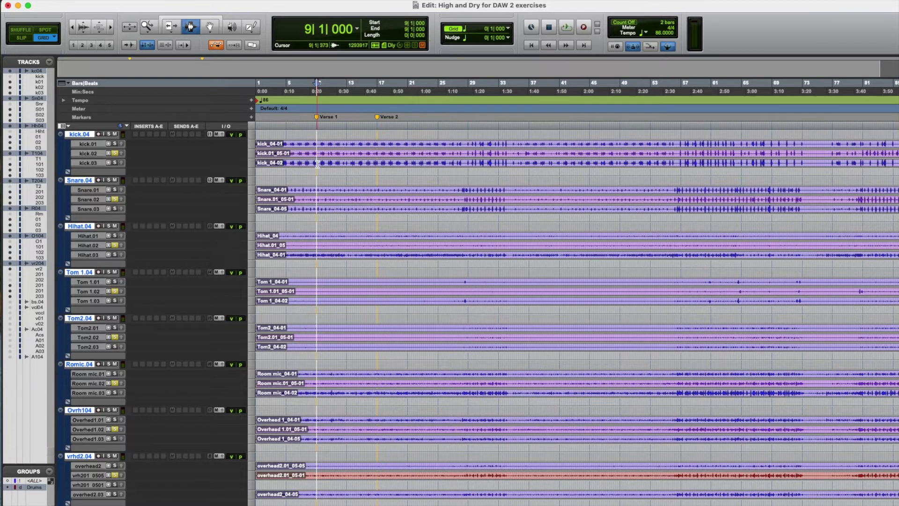
drag(318, 164, 375, 165)
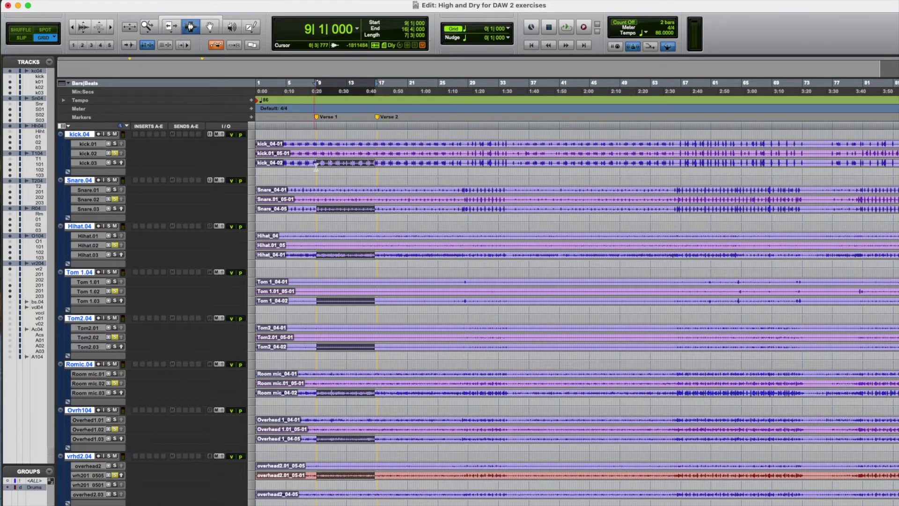
click(109, 28)
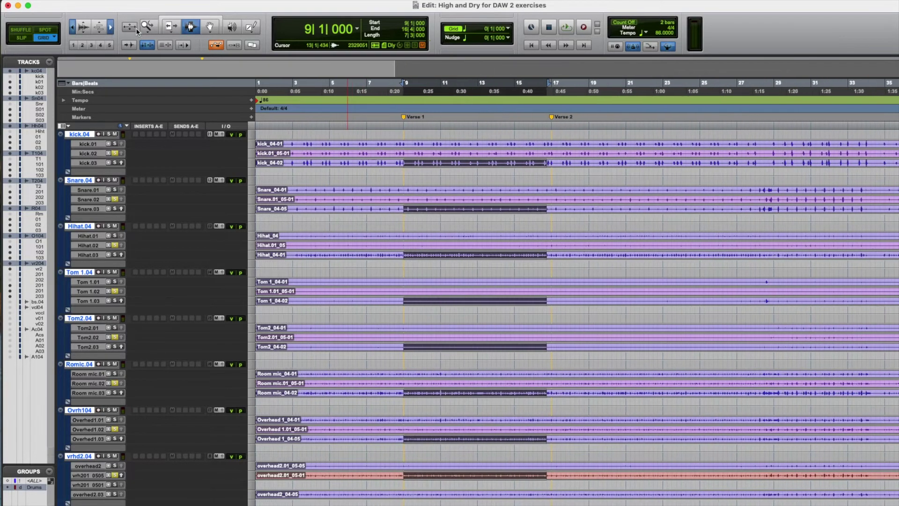
scroll(347, 173, right, 10)
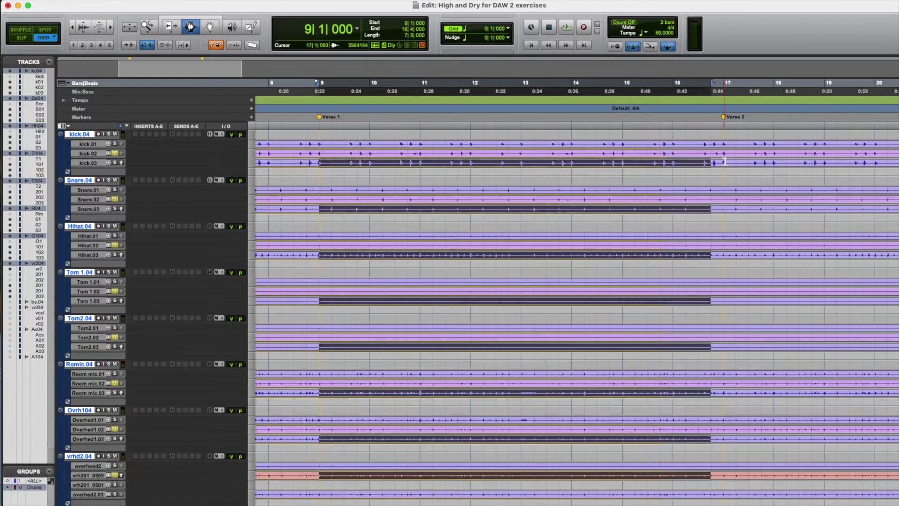
shift+click(724, 162)
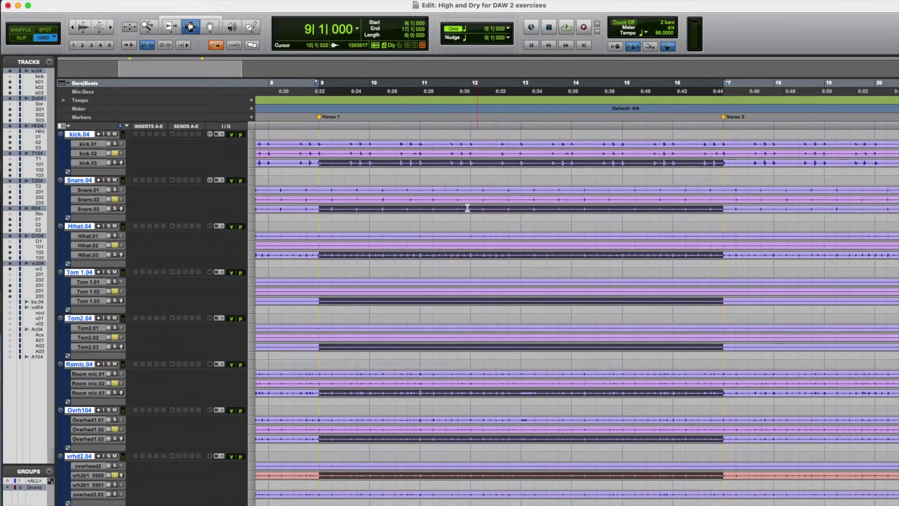
click(121, 163)
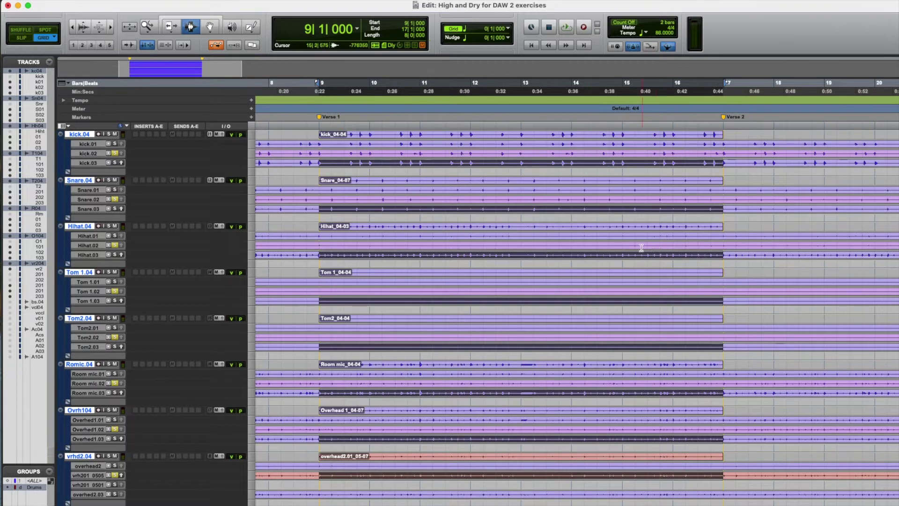
Step: Copy bars 17 to 25 of the .01 playlists across the drum group to the main playlists for Verse 2
scroll(639, 247, right, 10)
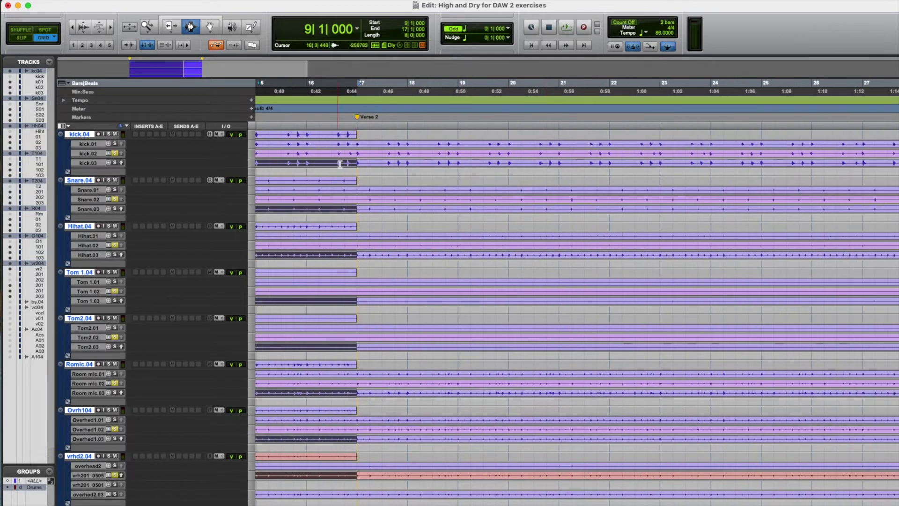
click(357, 144)
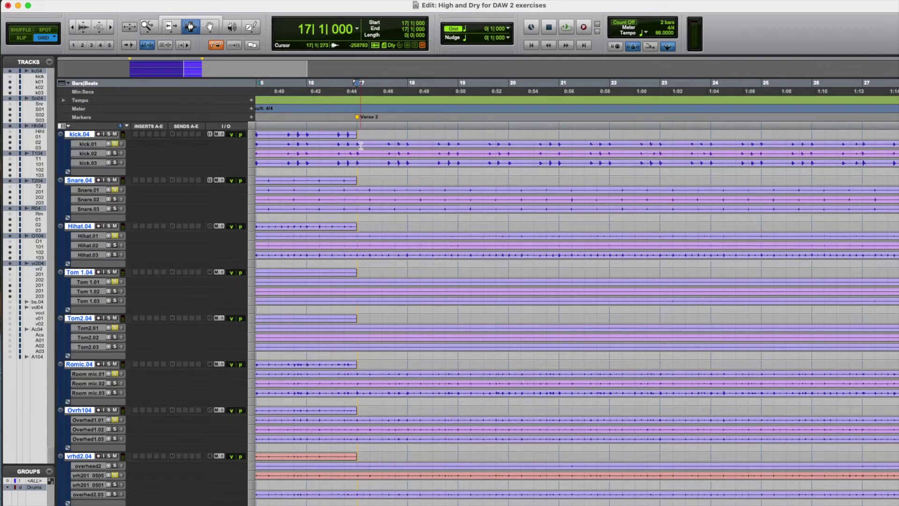
drag(357, 144, 759, 143)
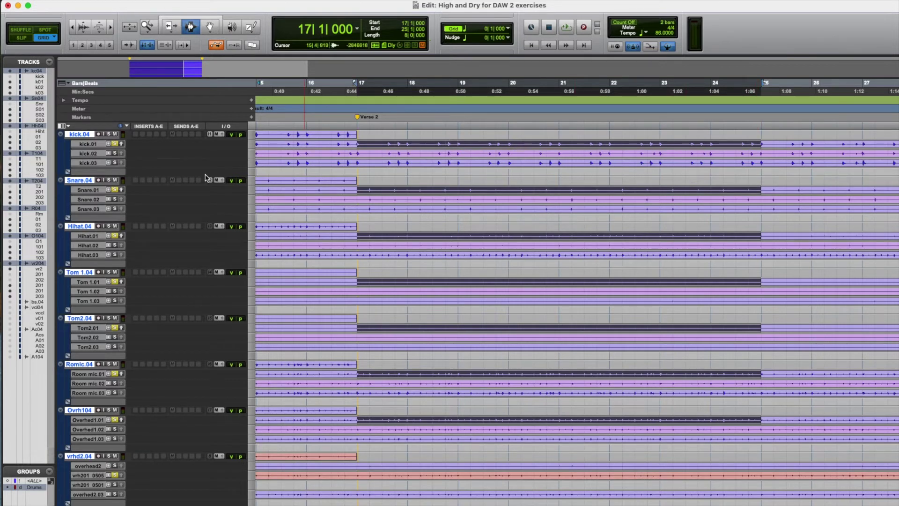
click(122, 145)
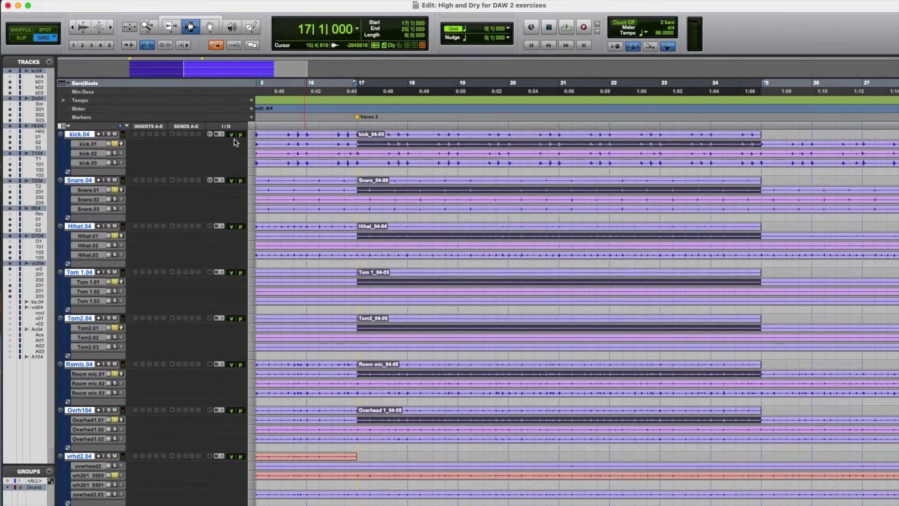
Step: Solo the main playlists across the drum group and audition the comp from bar 15 through the transition into Verse 2
scroll(309, 153, left, 10)
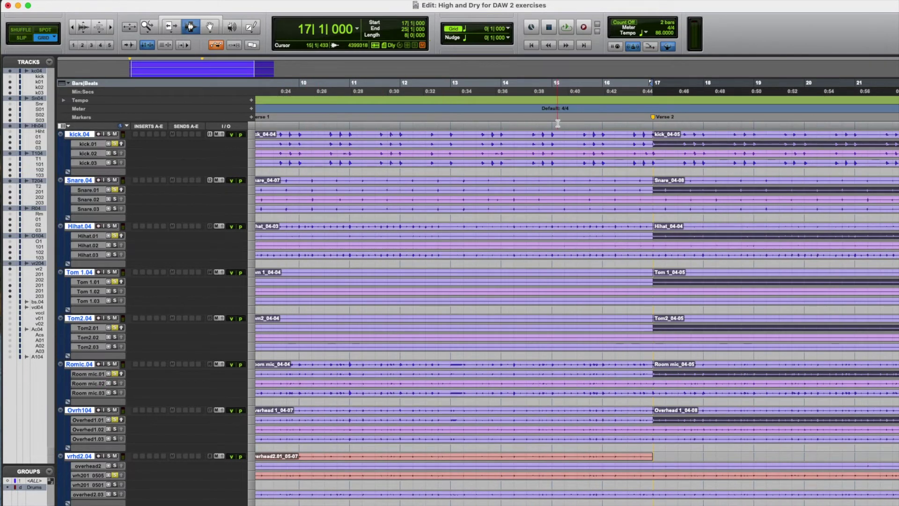
click(557, 125)
key(space)
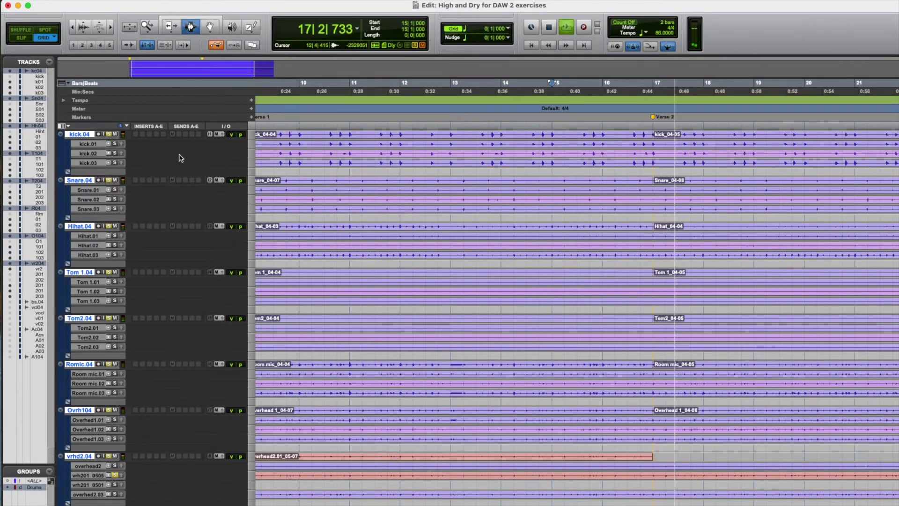
key(space)
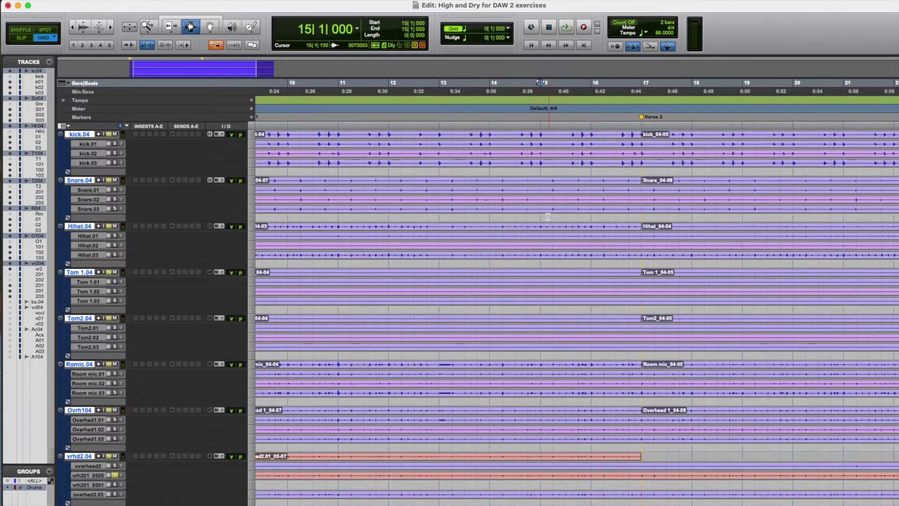
Step: Create a second Mix/Edit group of the eight drum tracks, keeping the name Group 1 and ID a
scroll(515, 220, right, 3)
scroll(552, 204, right, 5)
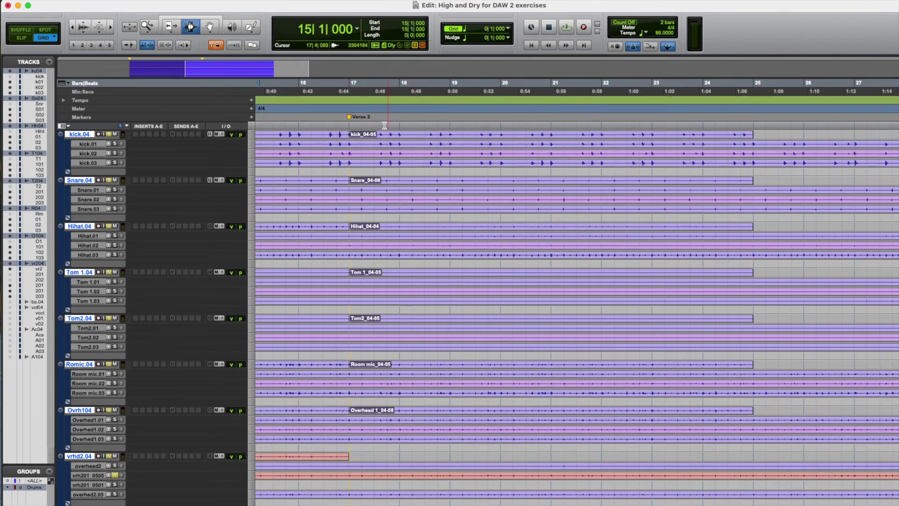
click(72, 27)
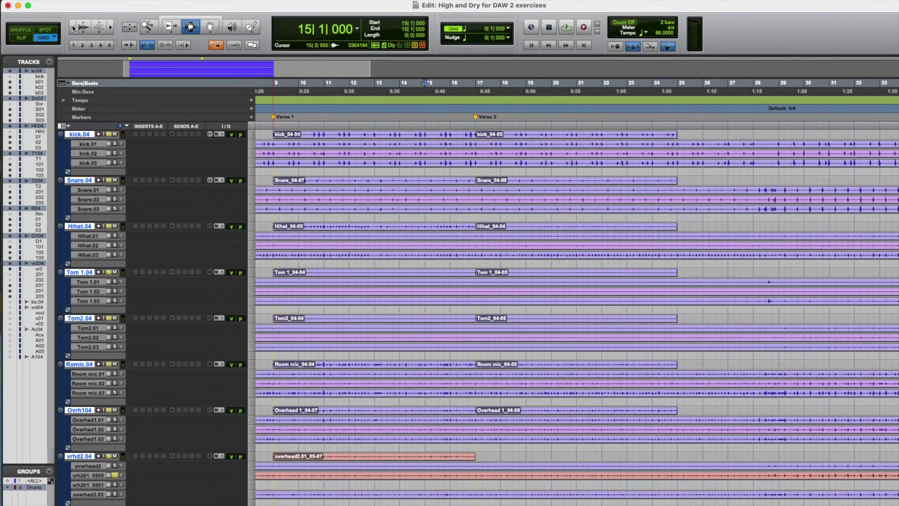
click(73, 27)
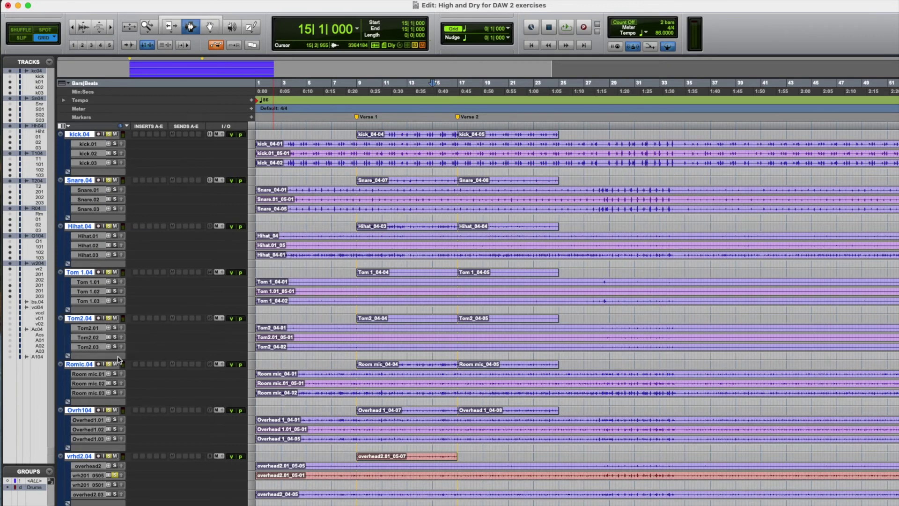
key(super+g)
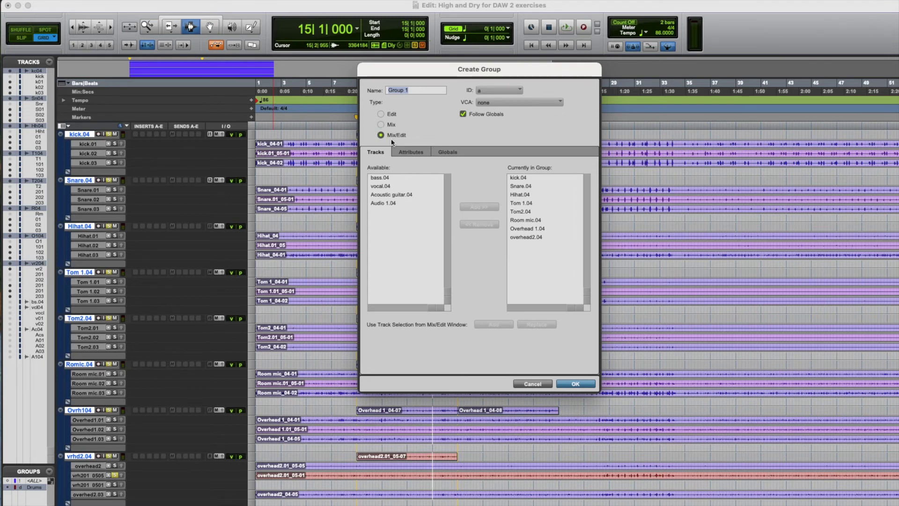
click(575, 383)
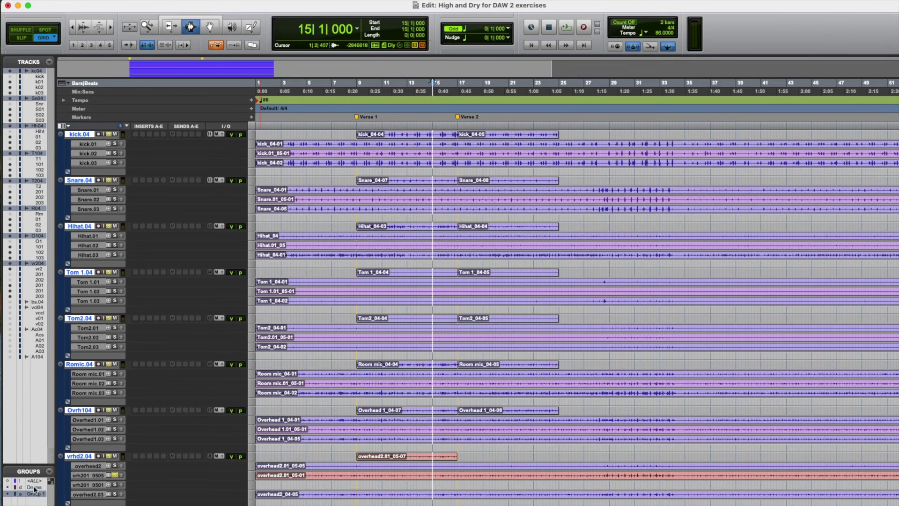
Step: Unsolo the main playlists, and test soloing and unsoloing the .02 playlists with the Drums group active instead of Group 1
click(110, 134)
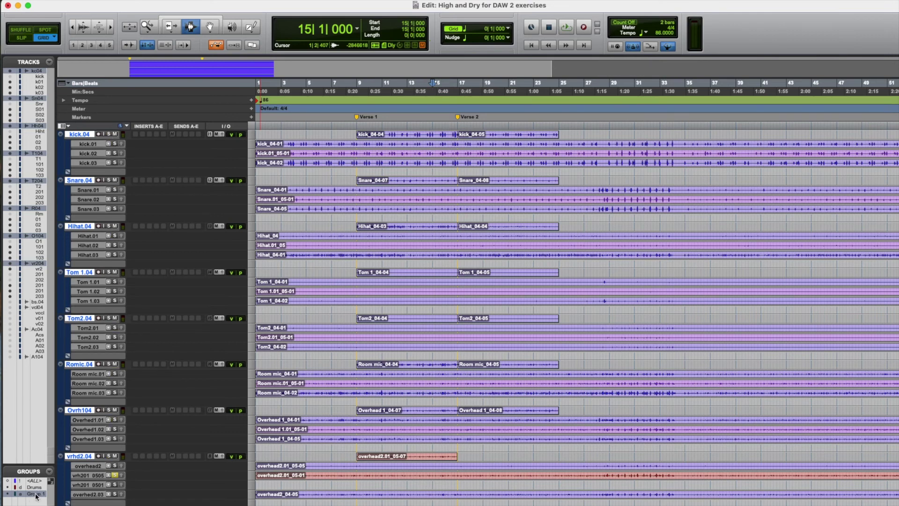
click(115, 145)
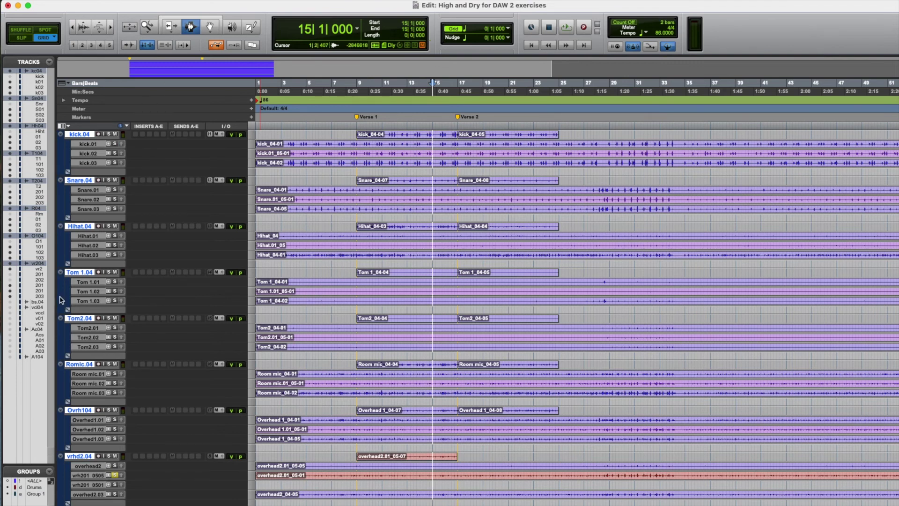
click(115, 153)
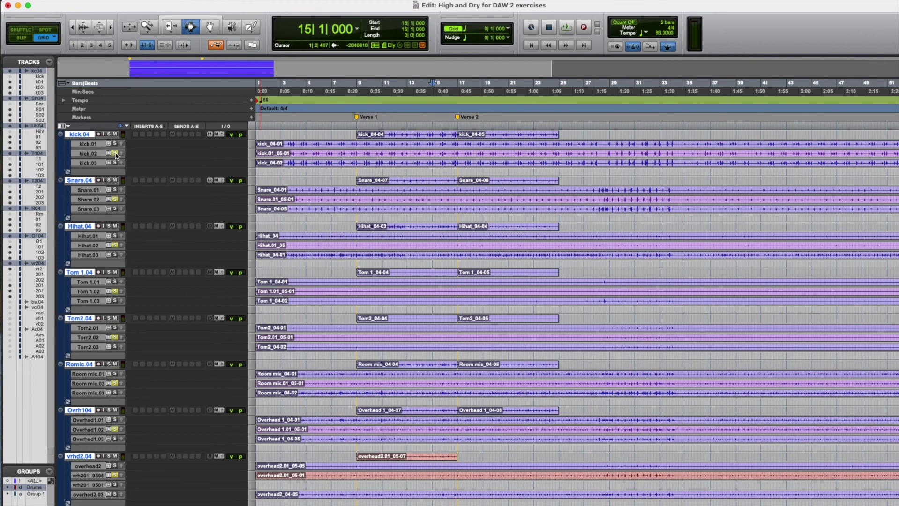
click(115, 154)
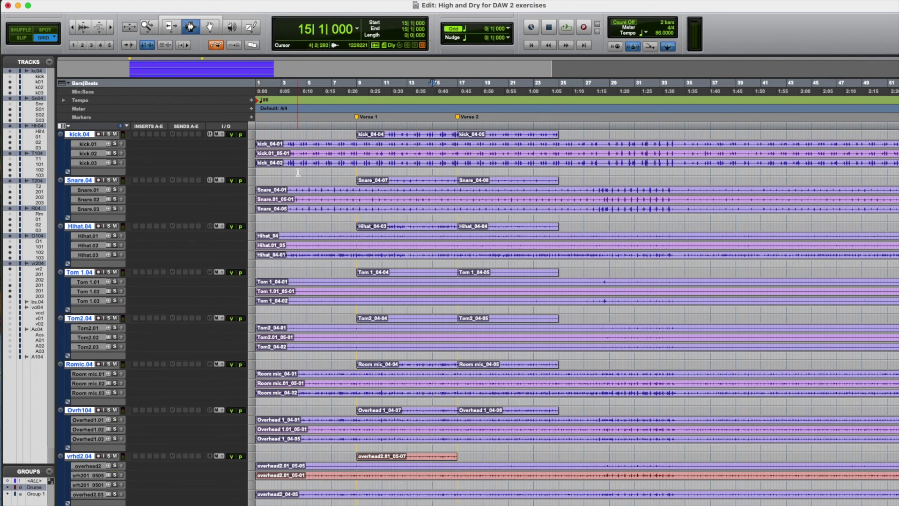
Step: Select bar 9 to about 12|3 across the .01 playlists, then replace it with a selection from 12|2 to bar 17 across the .02 playlists
drag(356, 144, 402, 145)
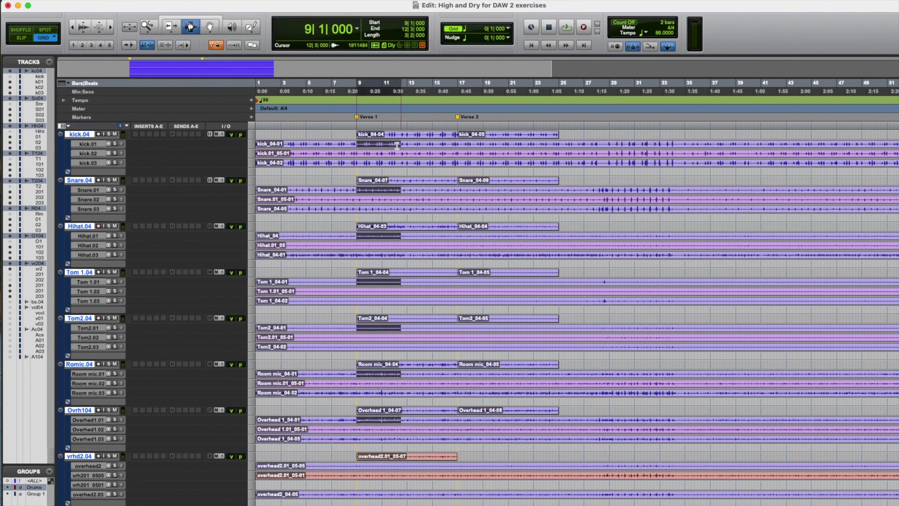
drag(398, 203, 457, 199)
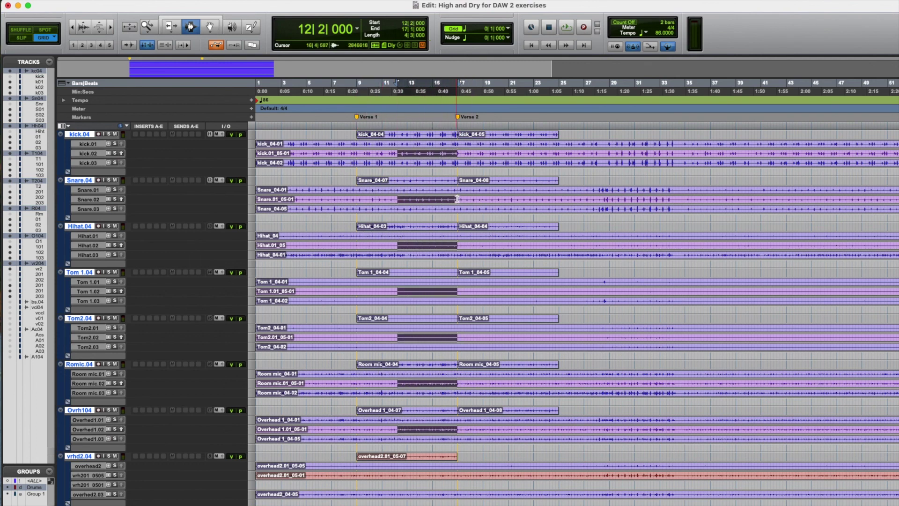